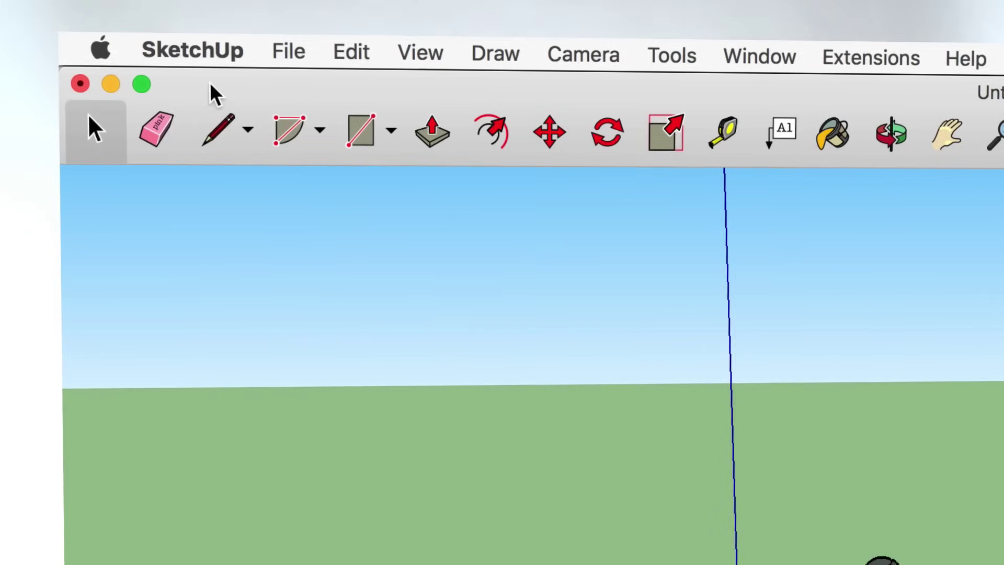
In Preferences, pick Construction Documentation - Feet and Inches as the default template and confirm with OK
left_click(204, 49)
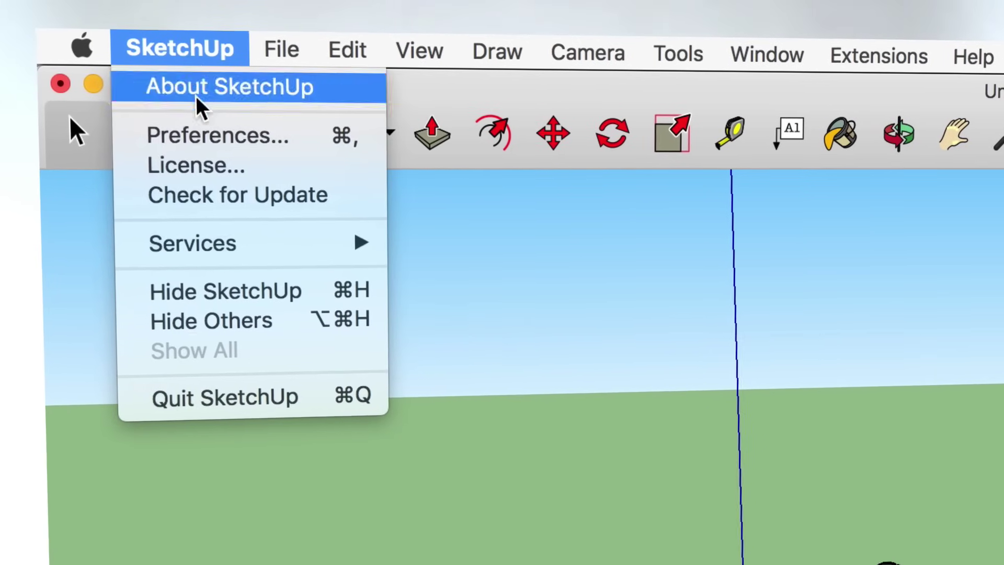
left_click(200, 136)
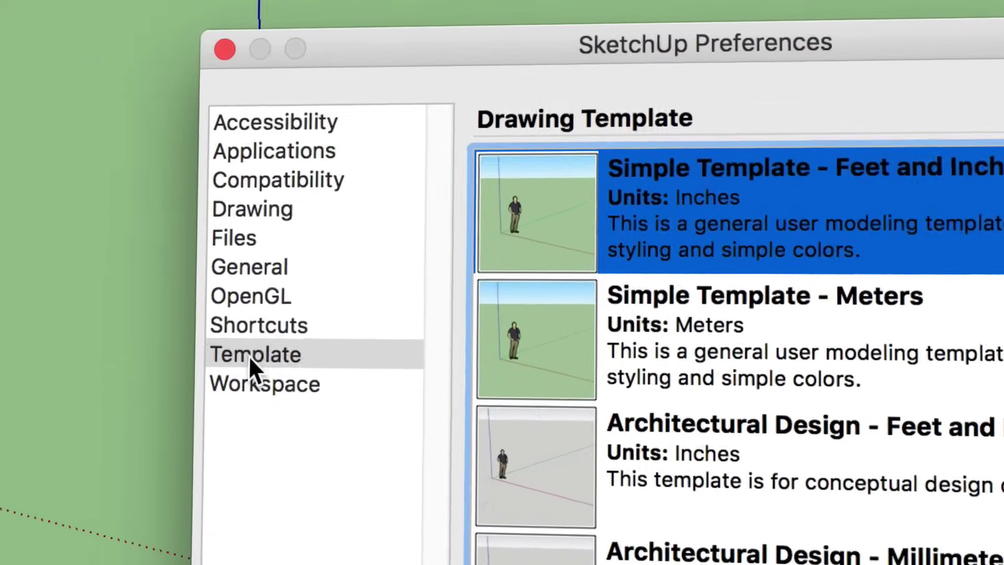
left_click(205, 340)
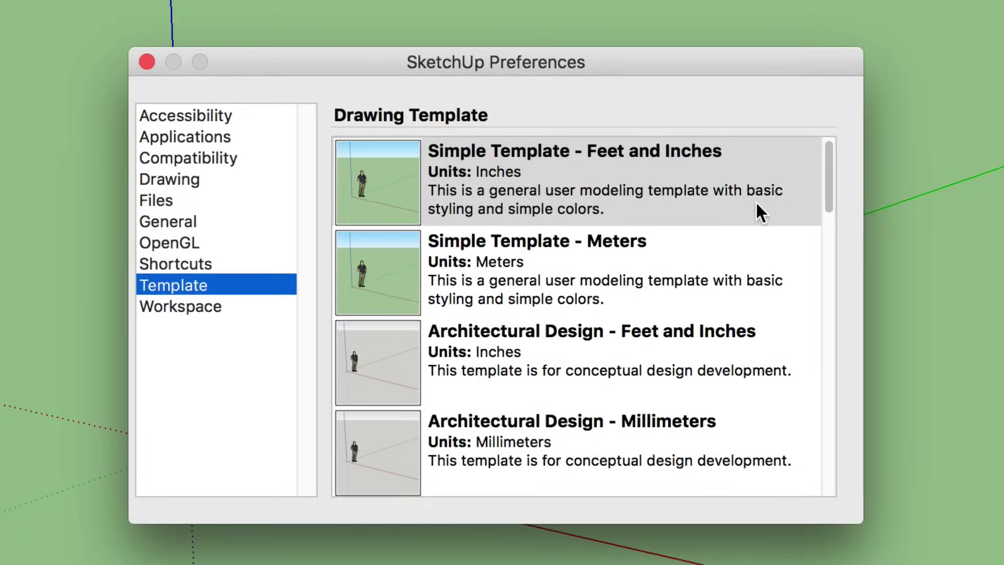
left_click_drag(837, 189, 839, 310)
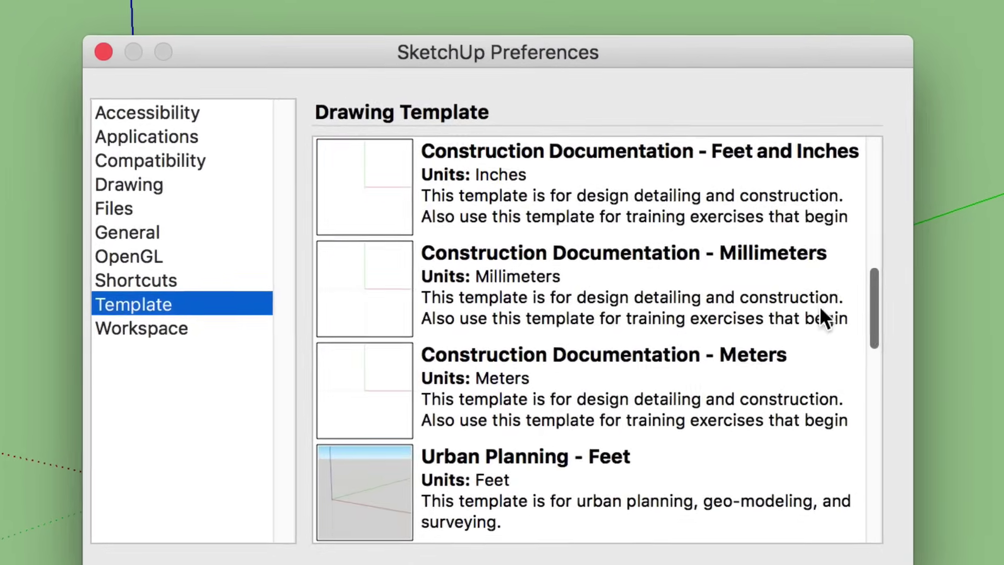
left_click(591, 185)
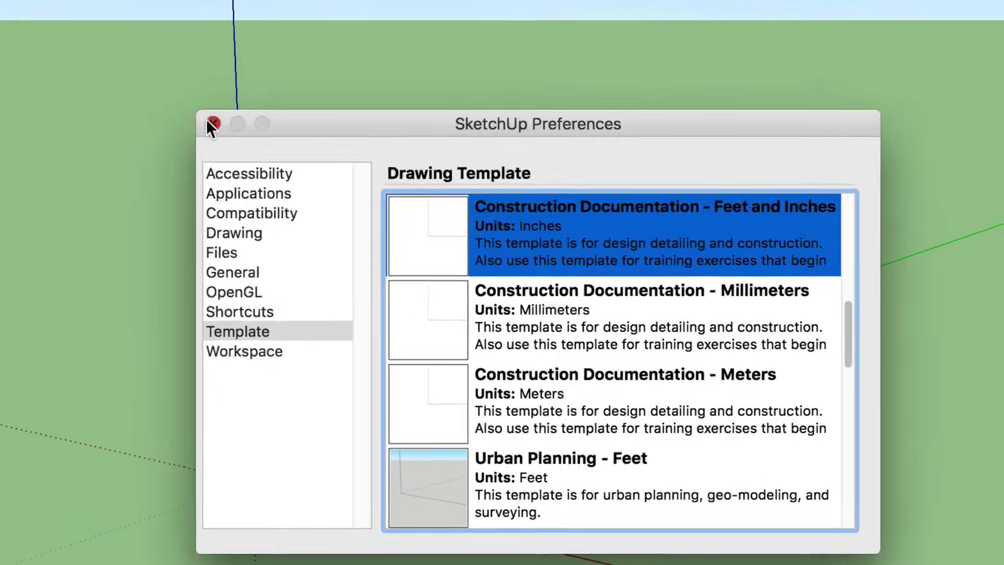
left_click(207, 119)
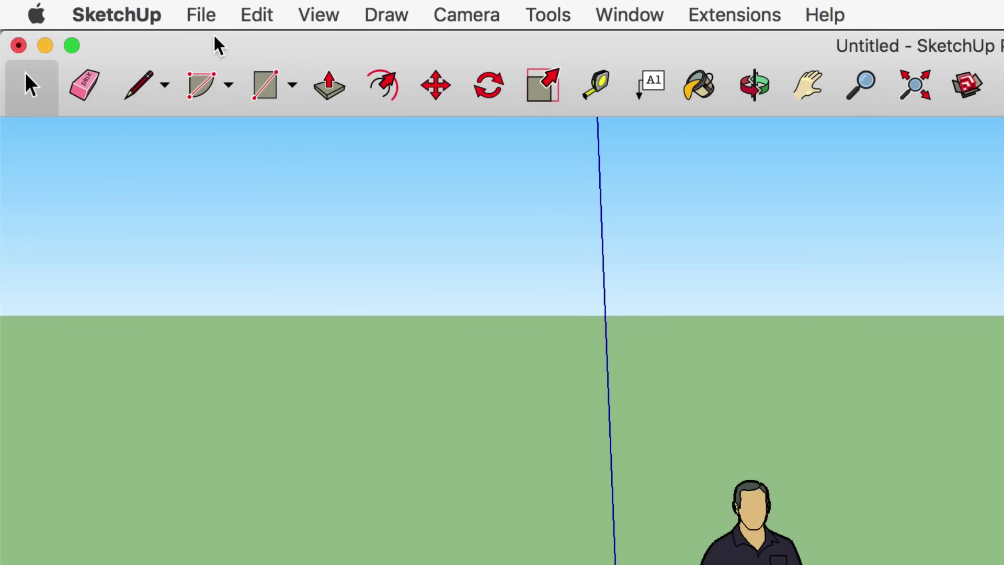
Start a new blank model from the File menu, then switch to the Paint Bucket (B)
left_click(207, 16)
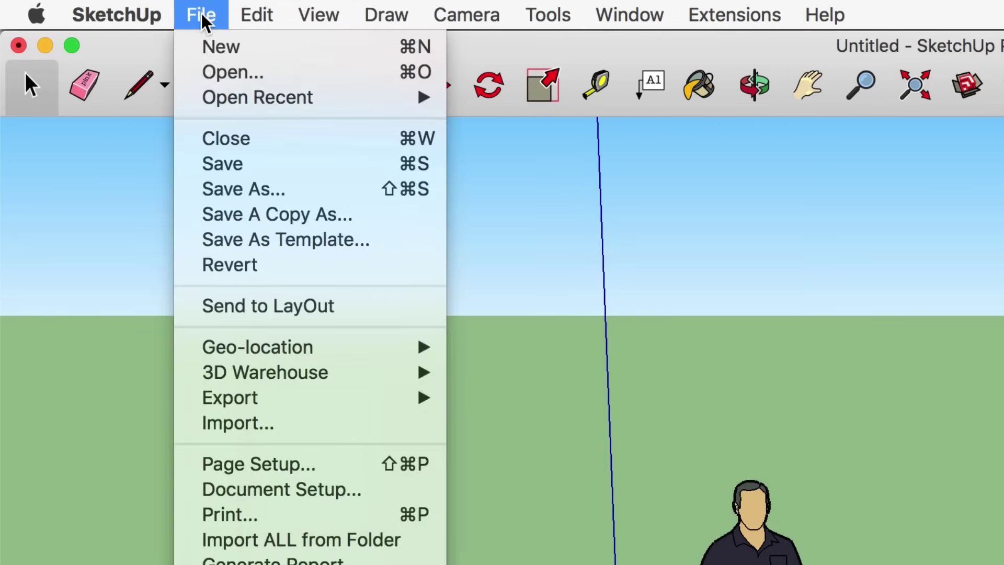
left_click(214, 50)
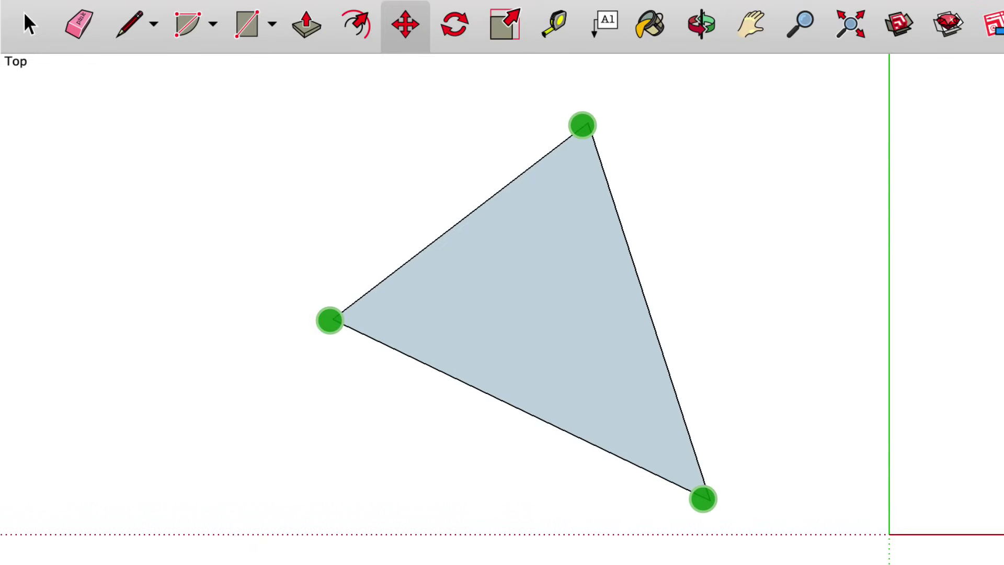
key("b")
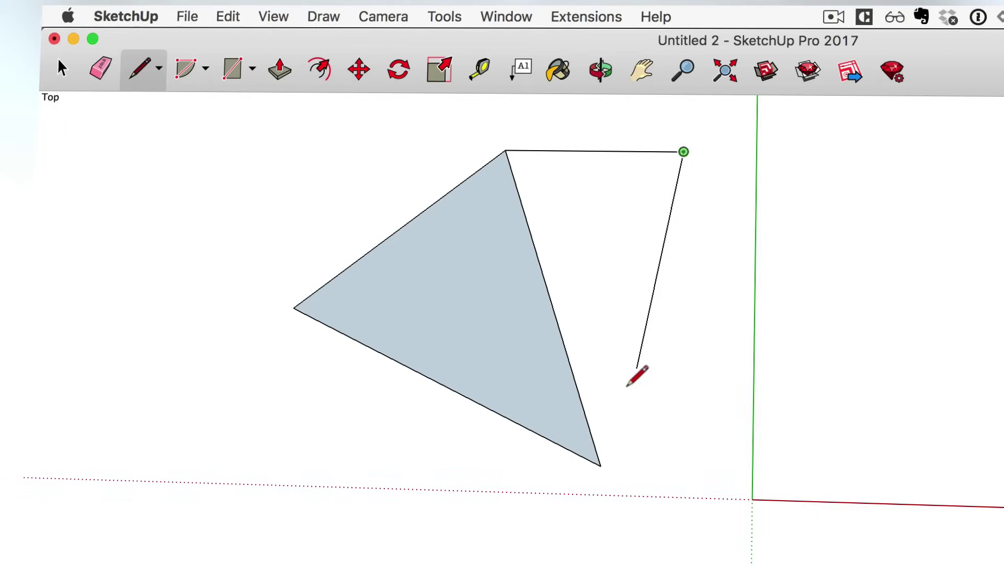
Close the outline at its start point to form a filled four-sided face
left_click(601, 465)
key("e")
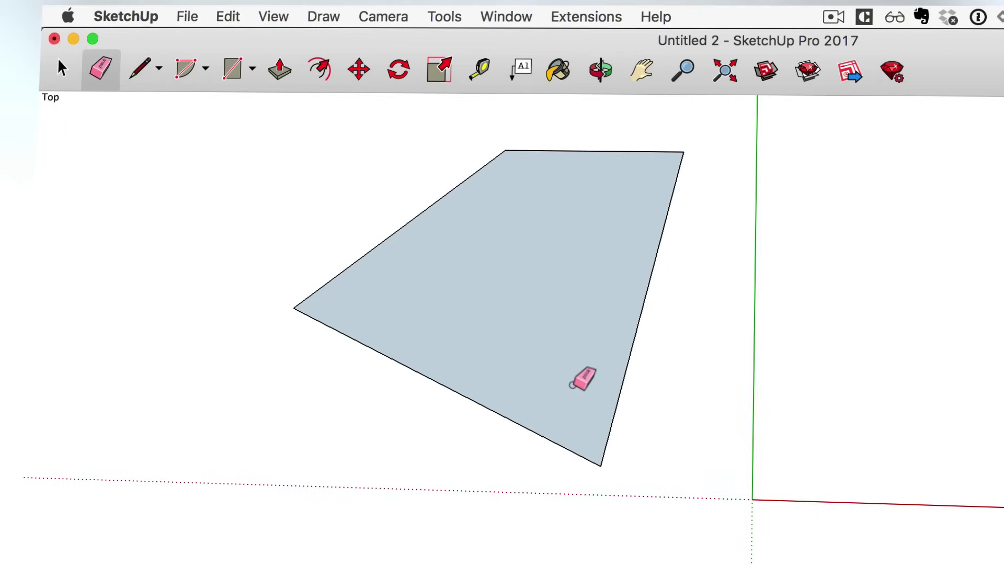
key("m")
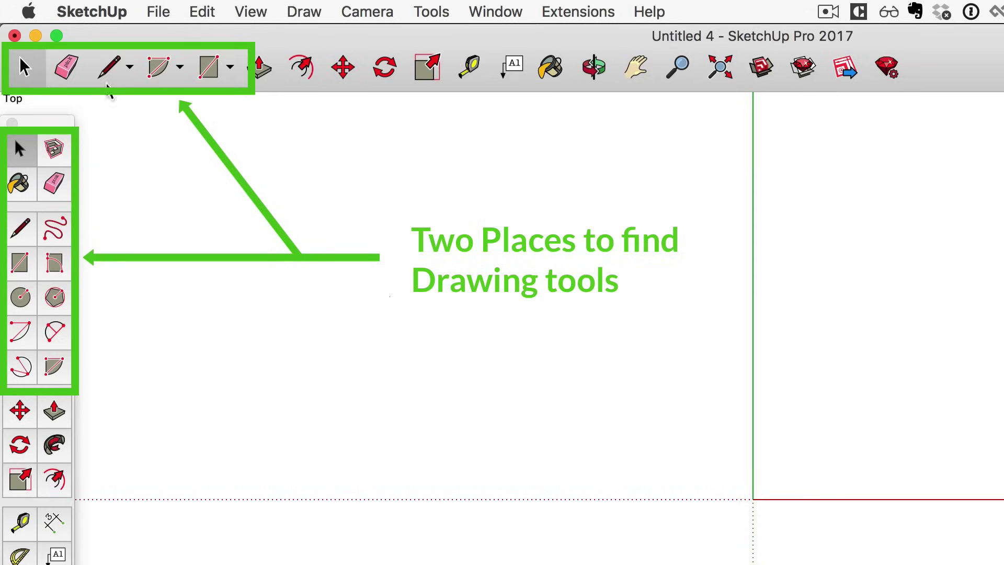
left_click(108, 68)
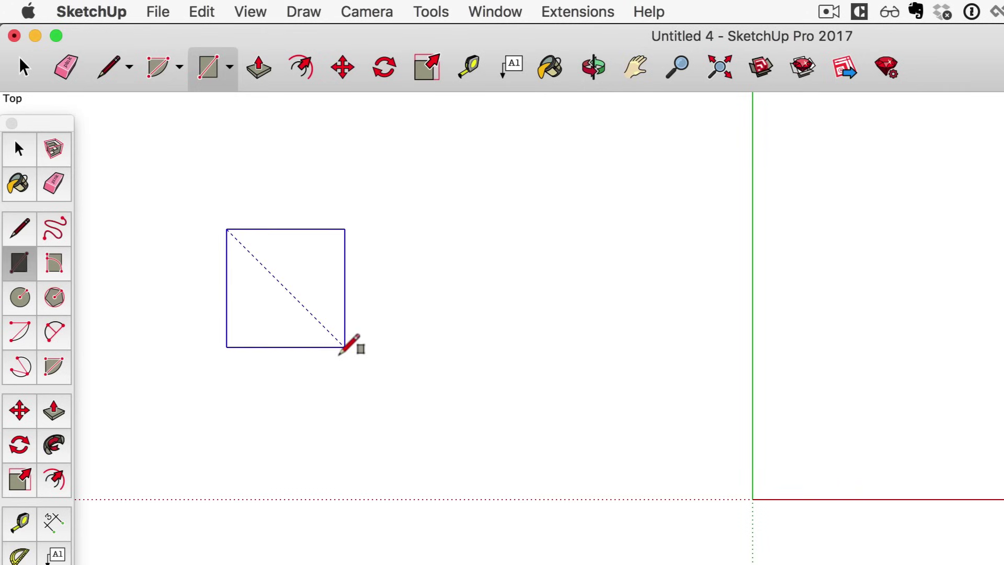
Finish a rectangle face, then draw a circle and a bulging arc
left_click(344, 347)
key("c")
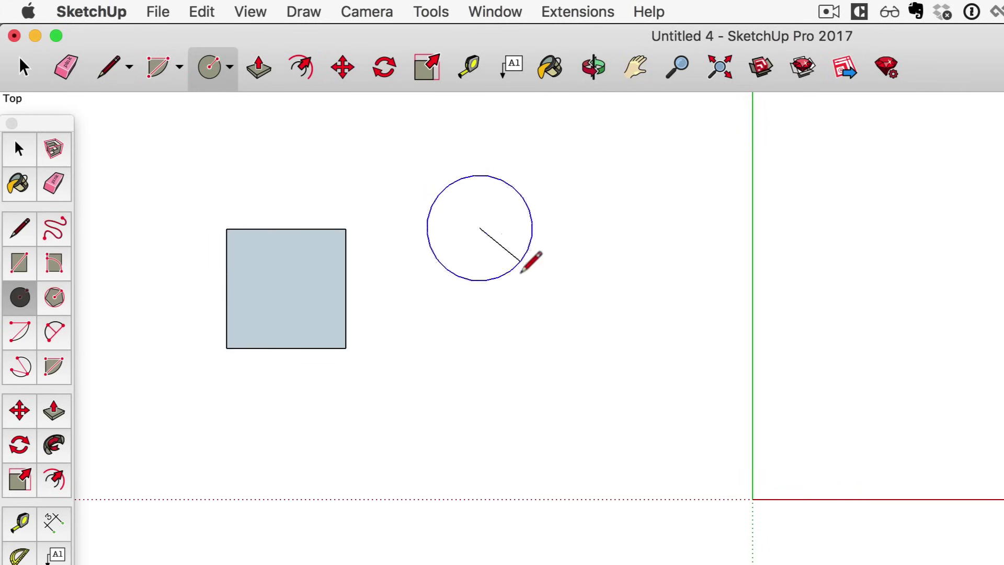
left_click(536, 274)
key("a")
left_click(598, 392)
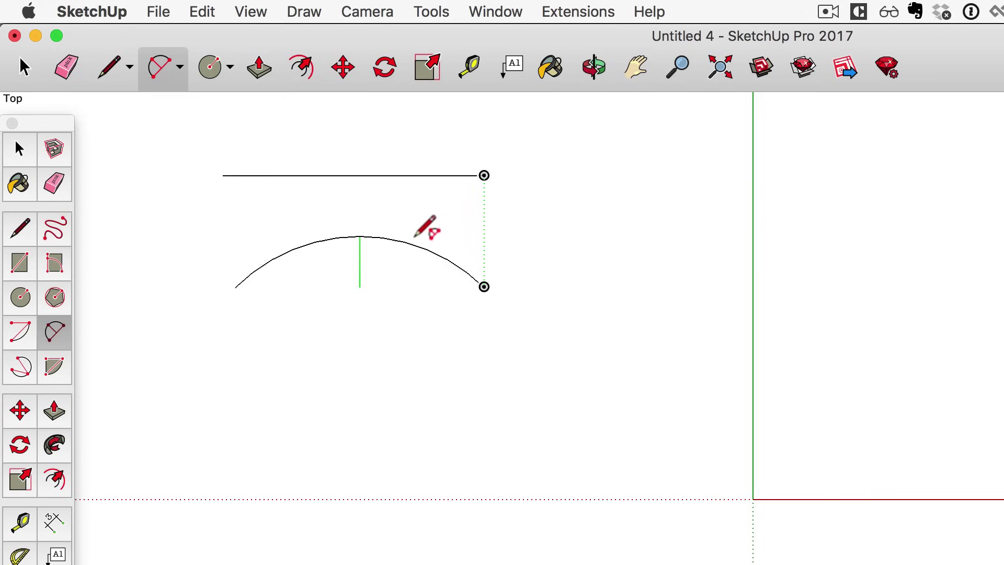
left_click(415, 230)
Draw a rectangle, a hexagon and another circle, then select individual circle edge segments
key("r")
left_click(378, 437)
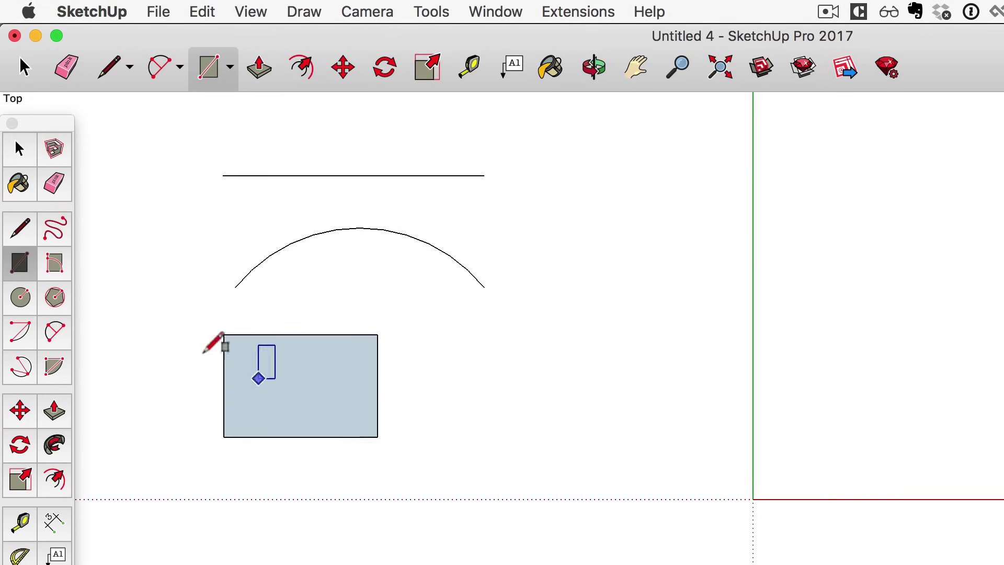
left_click(528, 384)
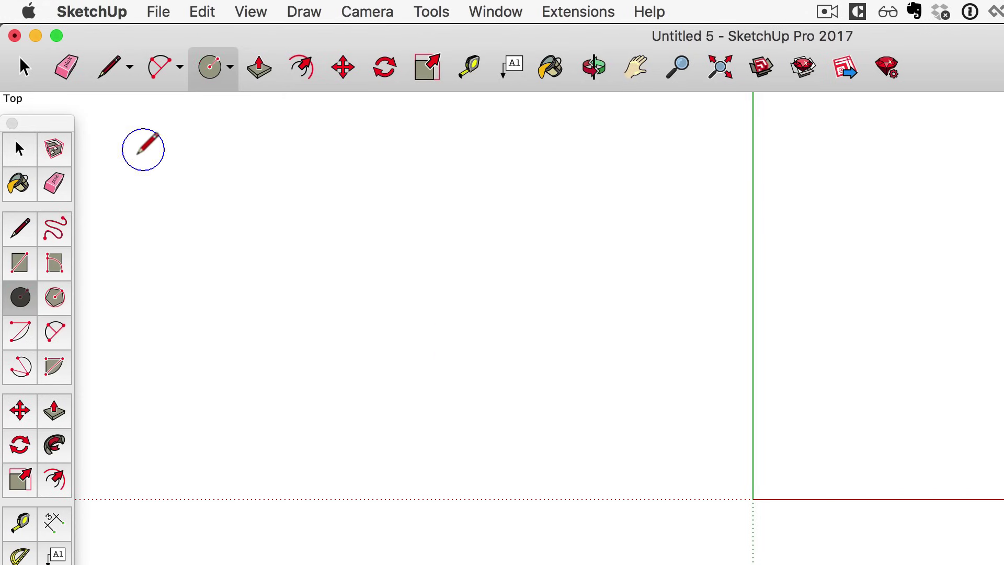
left_click(143, 150)
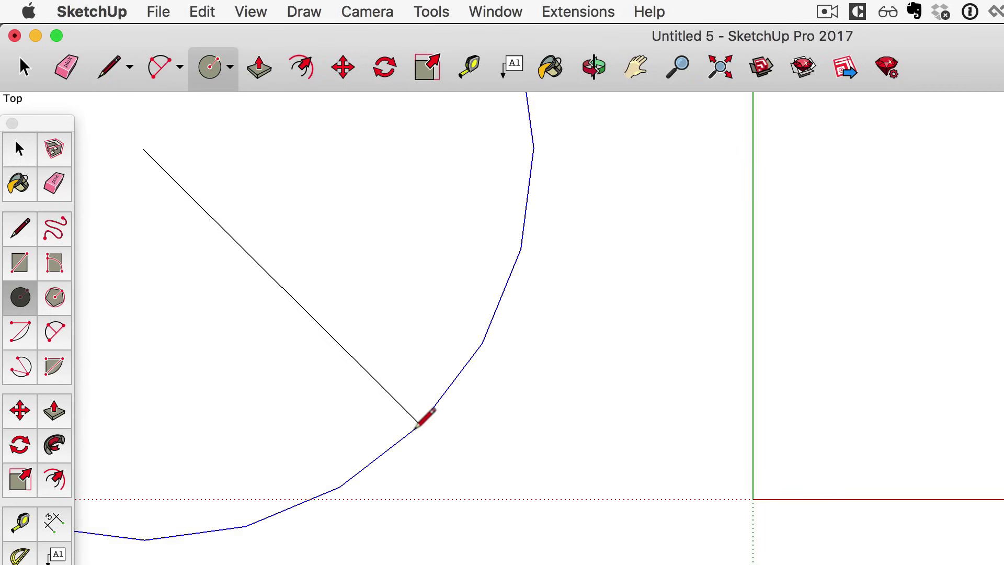
left_click(496, 416)
key("space")
left_click(547, 316)
left_click(576, 213)
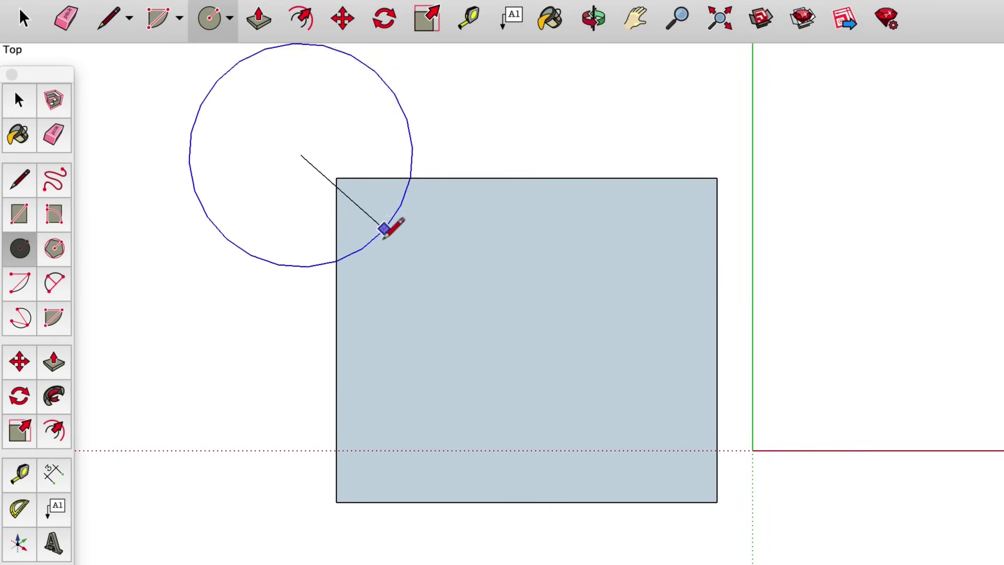
Draw a circle over the square, crossing-select it and delete it, leaving a curved notch
left_click(474, 312)
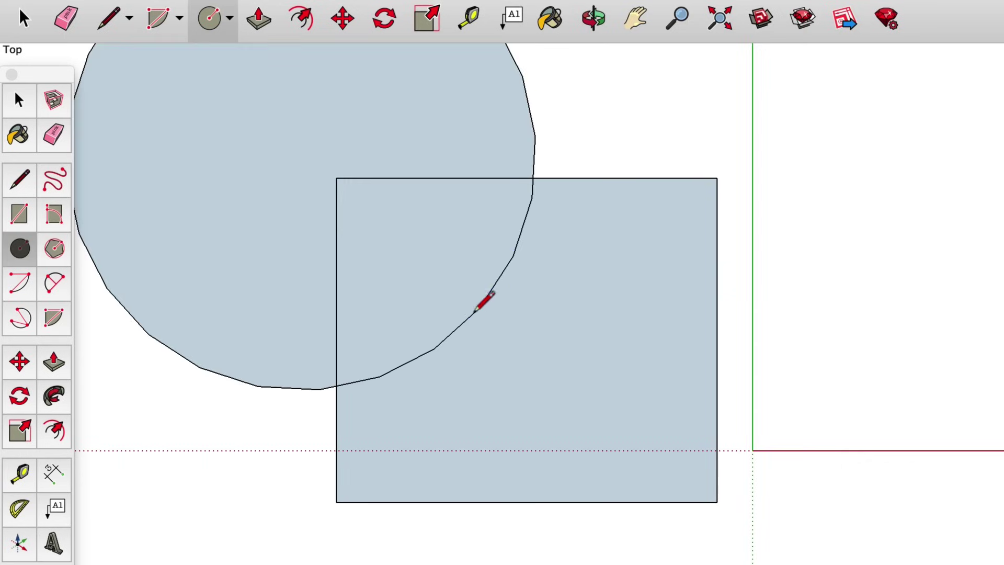
key("space")
left_click_drag(470, 228, 50, 61)
key("Delete")
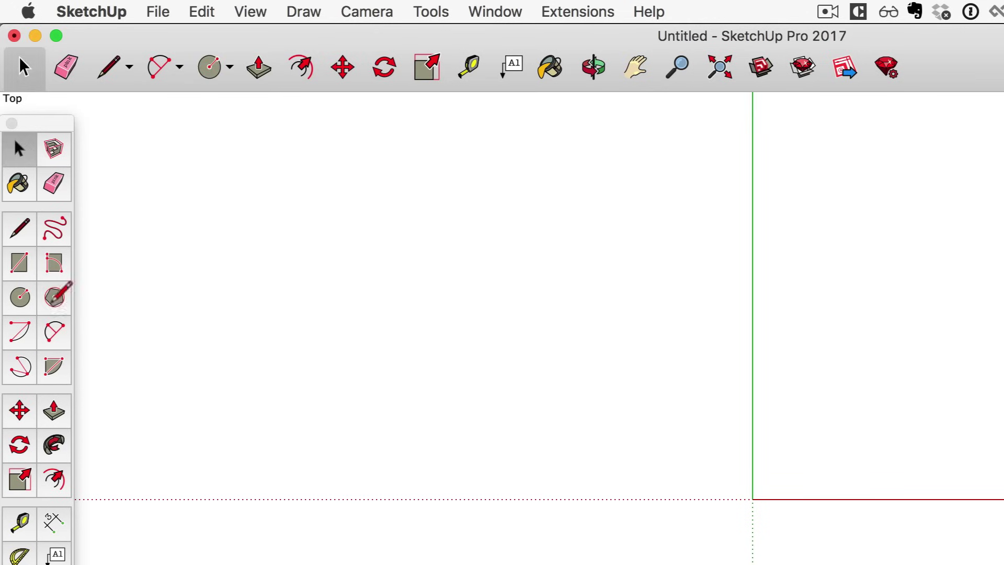
Draw a hexagon, a circle overlapping its lower-right corner, and a small circle inside it
left_click(357, 322)
left_click(510, 323)
left_click(30, 298)
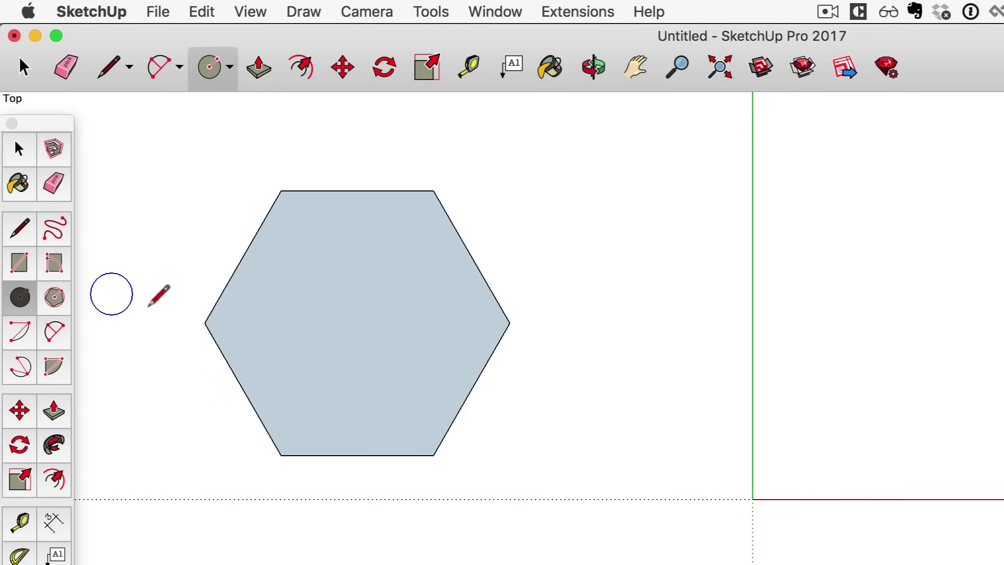
left_click(434, 454)
left_click(357, 323)
left_click(330, 268)
left_click(328, 240)
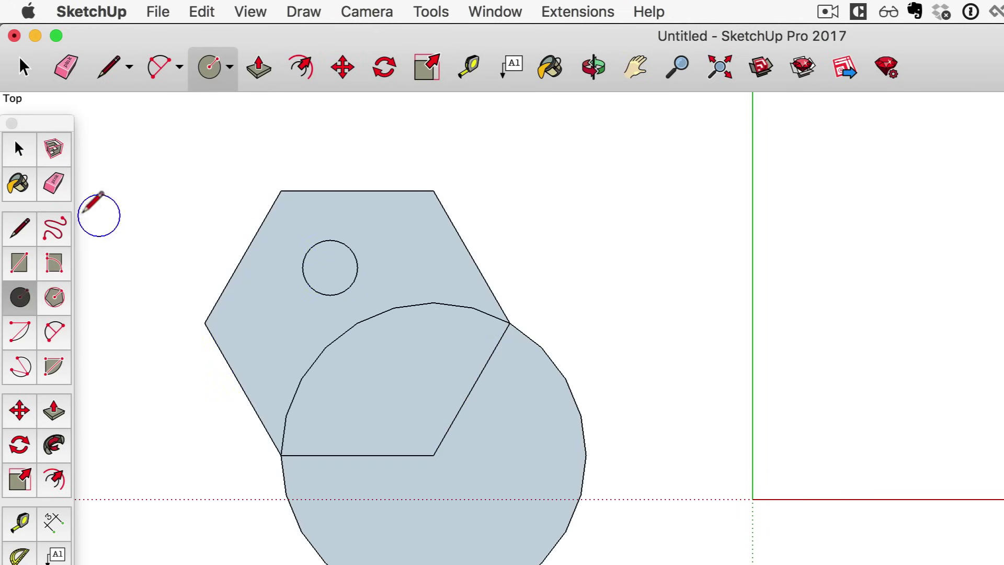
Erase the overlapping circle's edges and delete the small inner face to leave a hole
left_click(54, 183)
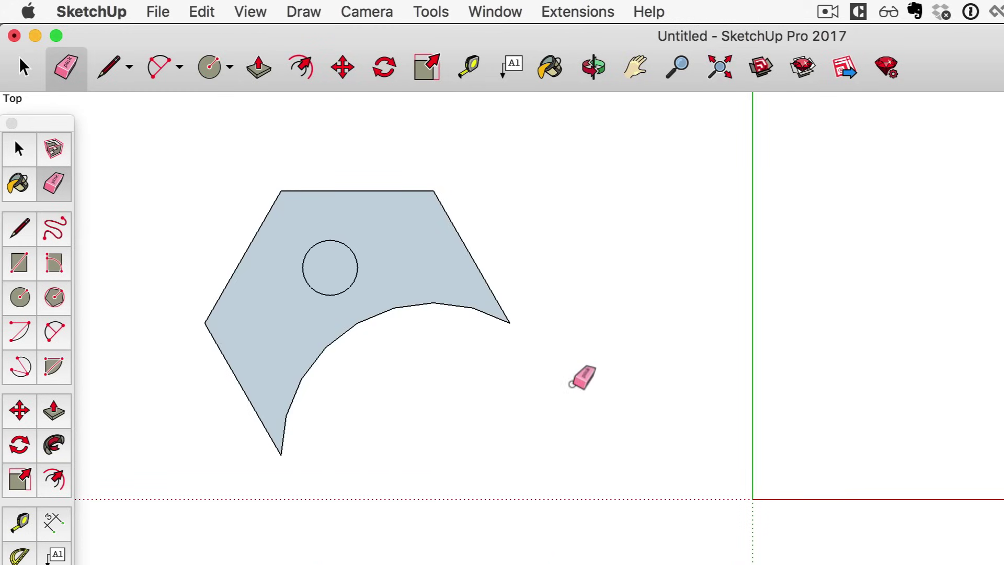
right_click(318, 274)
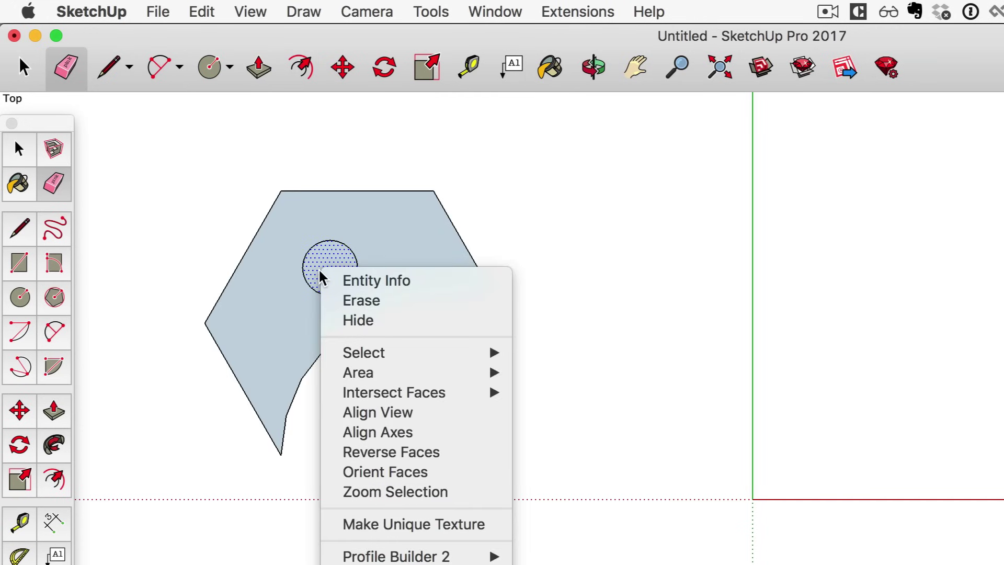
left_click(346, 301)
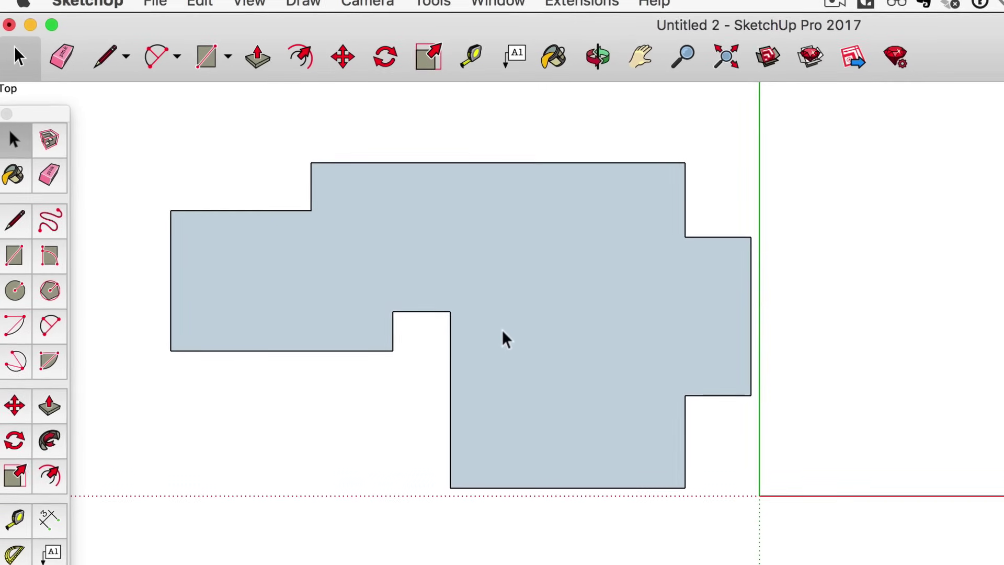
Select the stepped outline shape and choose Make Group from its right-click menu
left_click(502, 335)
right_click(507, 330)
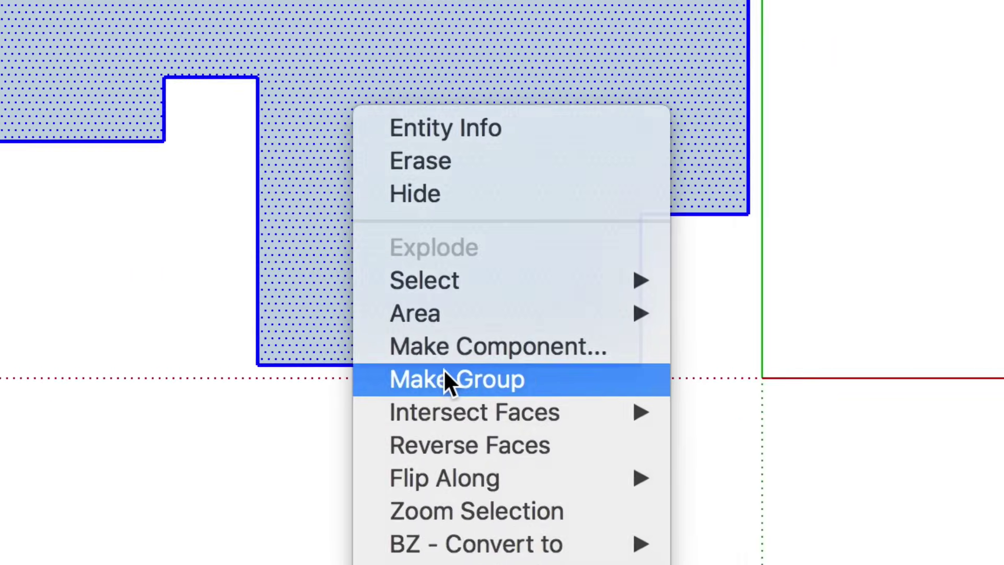
left_click(444, 380)
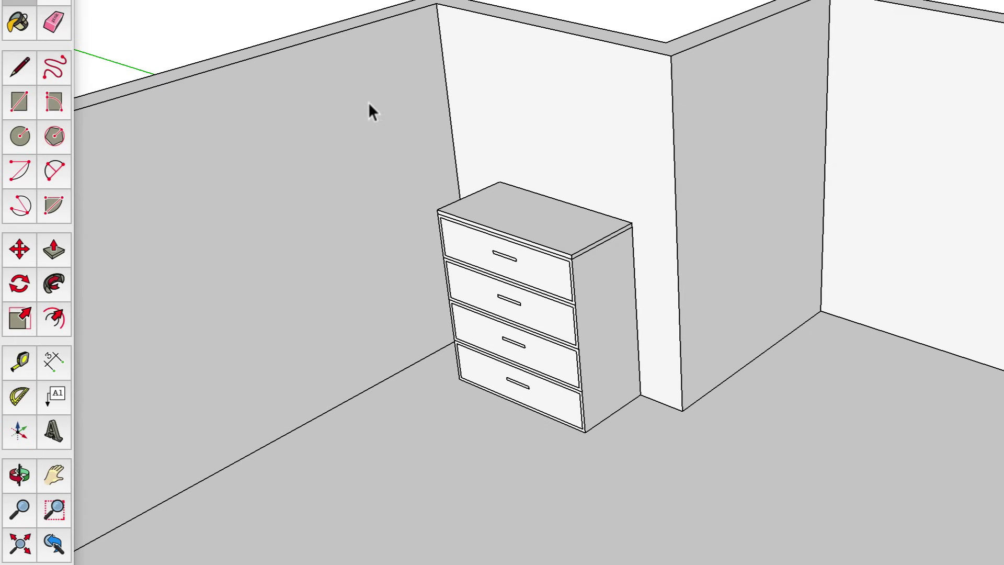
Box-select the dresser and move it to a new spot on the floor, stretching the attached walls
left_click_drag(374, 106, 543, 335)
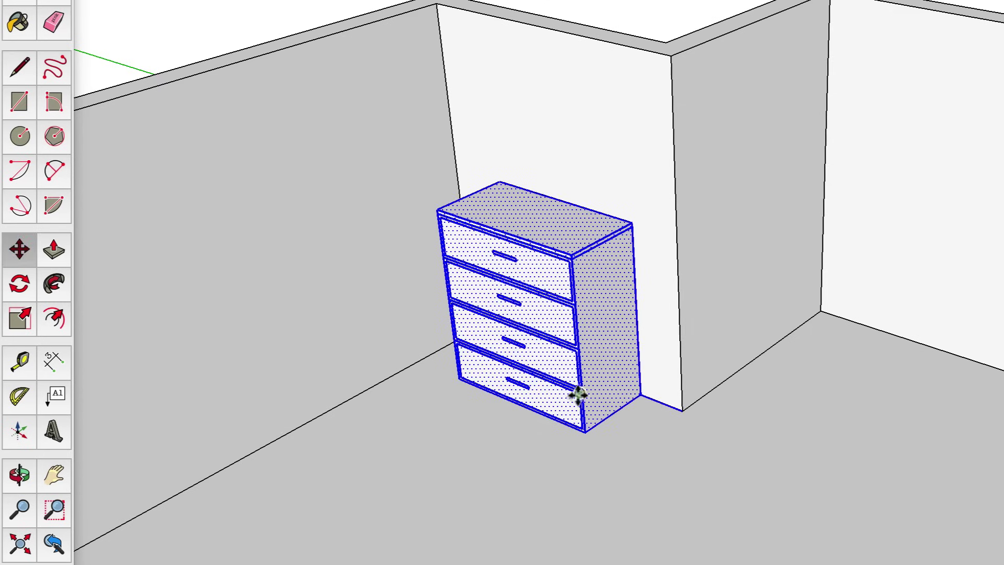
left_click_drag(584, 377, 643, 385)
scroll(615, 424, "down", 3)
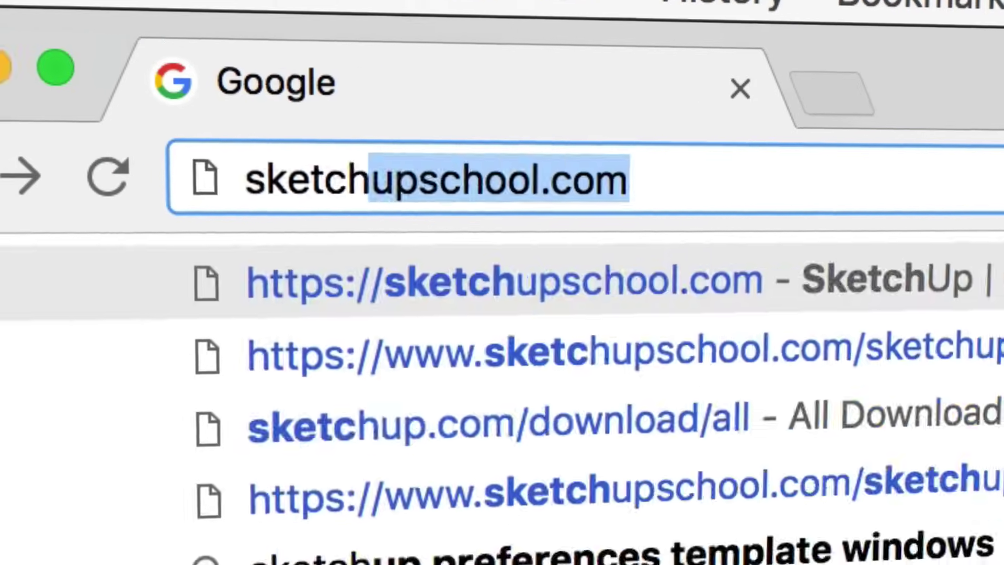
On sketchupschool.com's Video Tutorials page, open the Shaderlight Level 3: Render an Interior course
type("upschool")
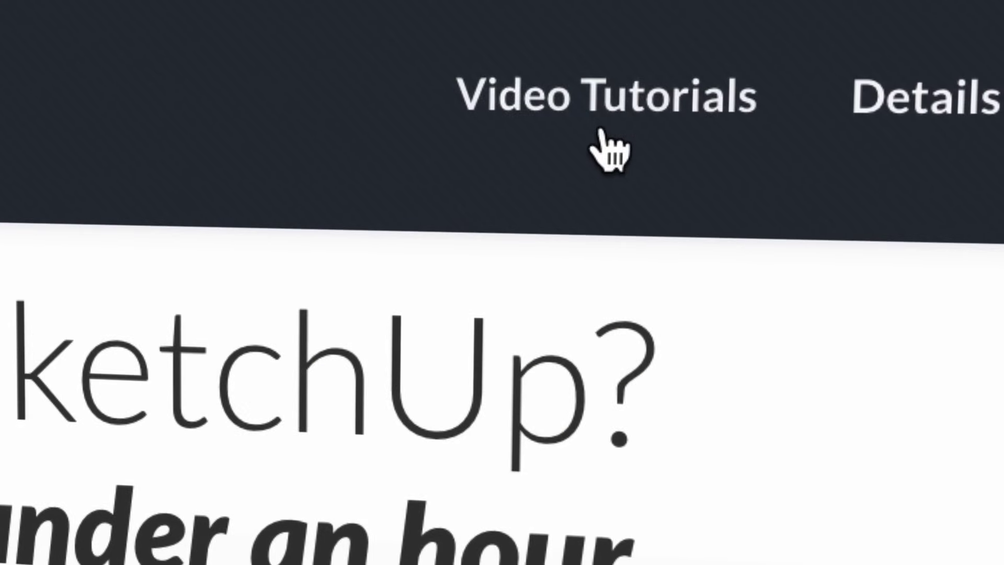
left_click(595, 101)
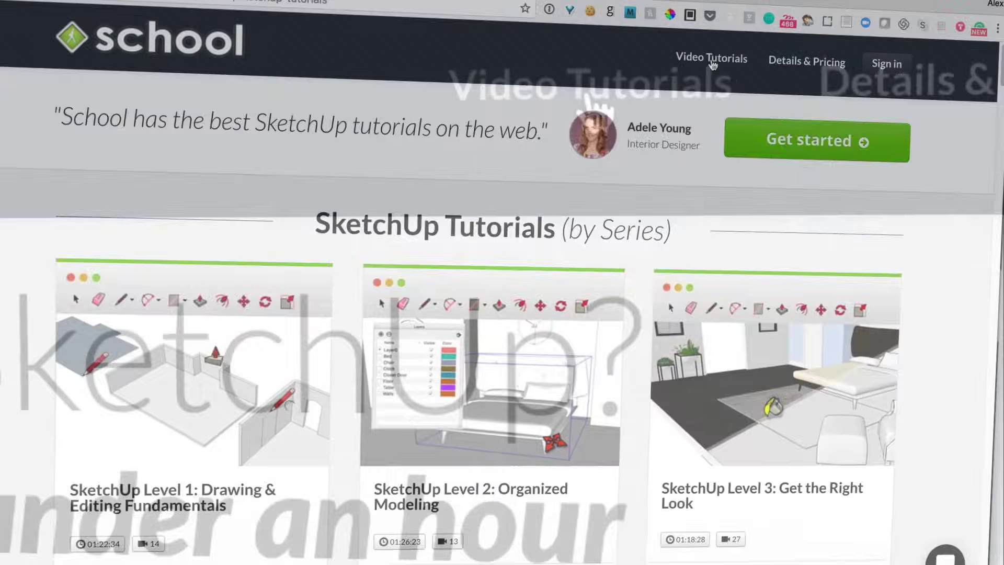
scroll(712, 62, "down", 10)
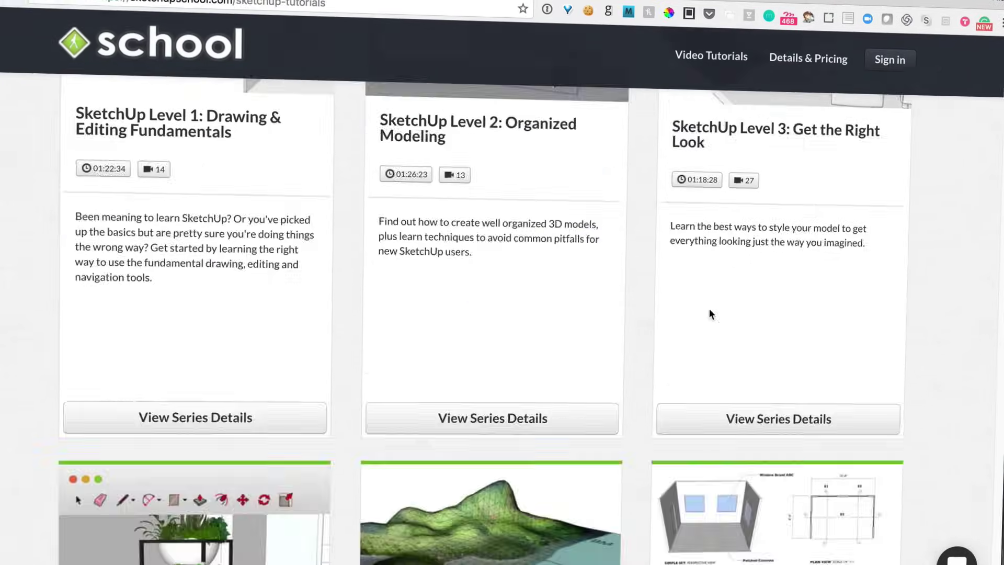
left_click(707, 214)
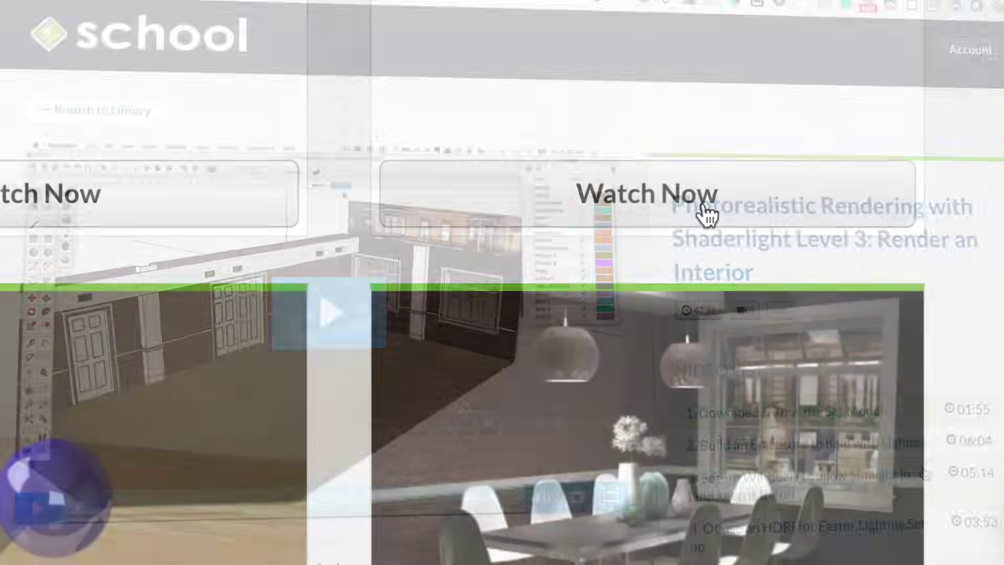